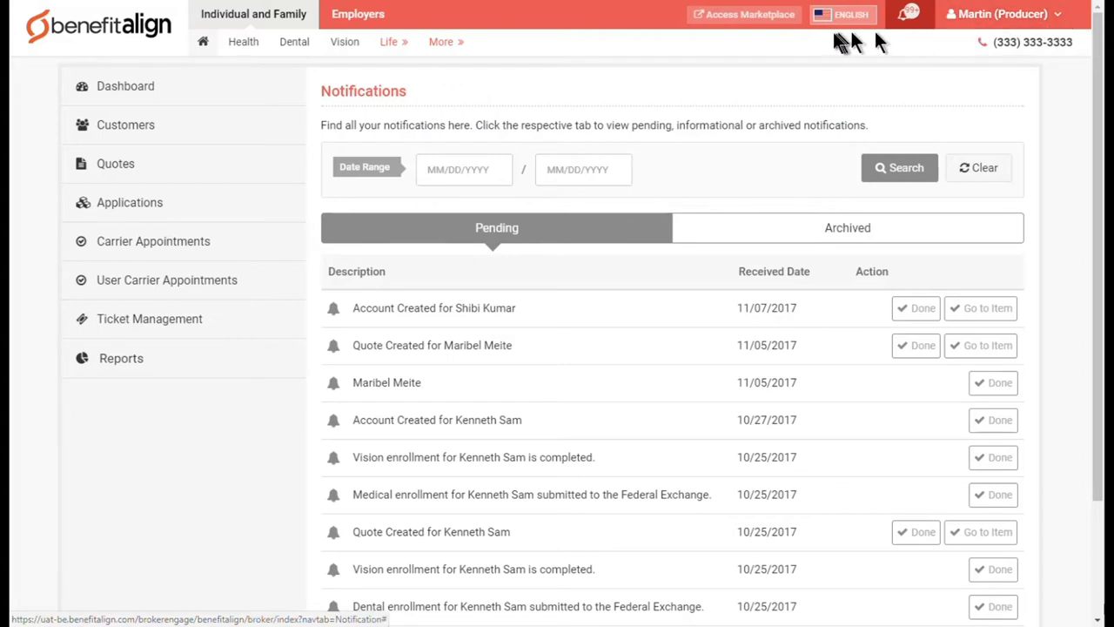
- Review the FFM login on My Profile, then bring up the Marketplace state selection
{"action": "left_click", "coordinate": [1055, 18]}
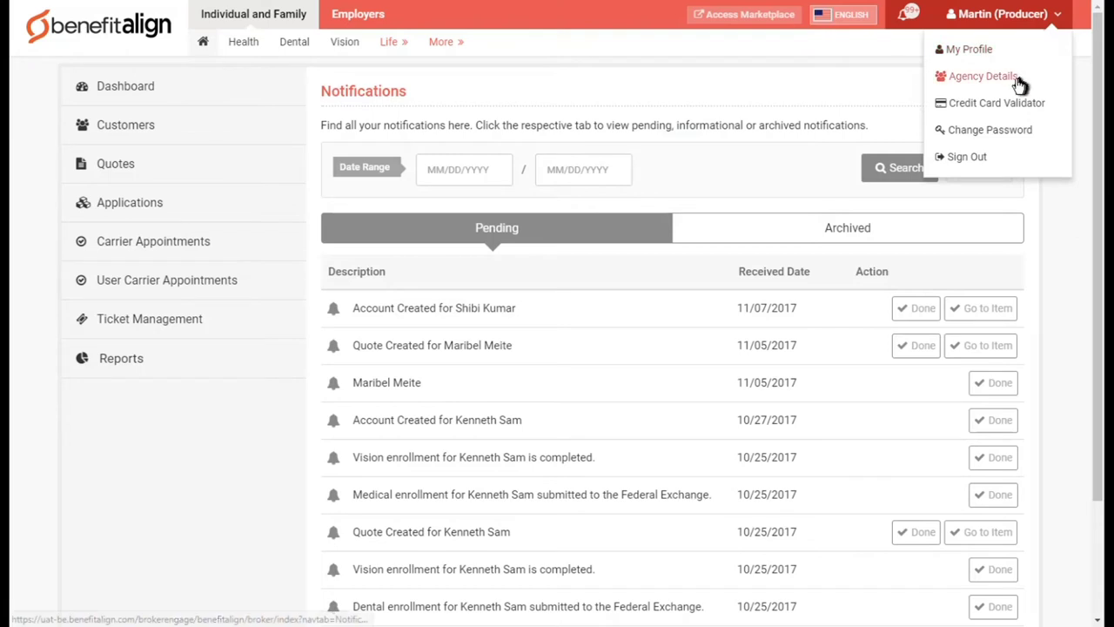
{"action": "left_click", "coordinate": [998, 53]}
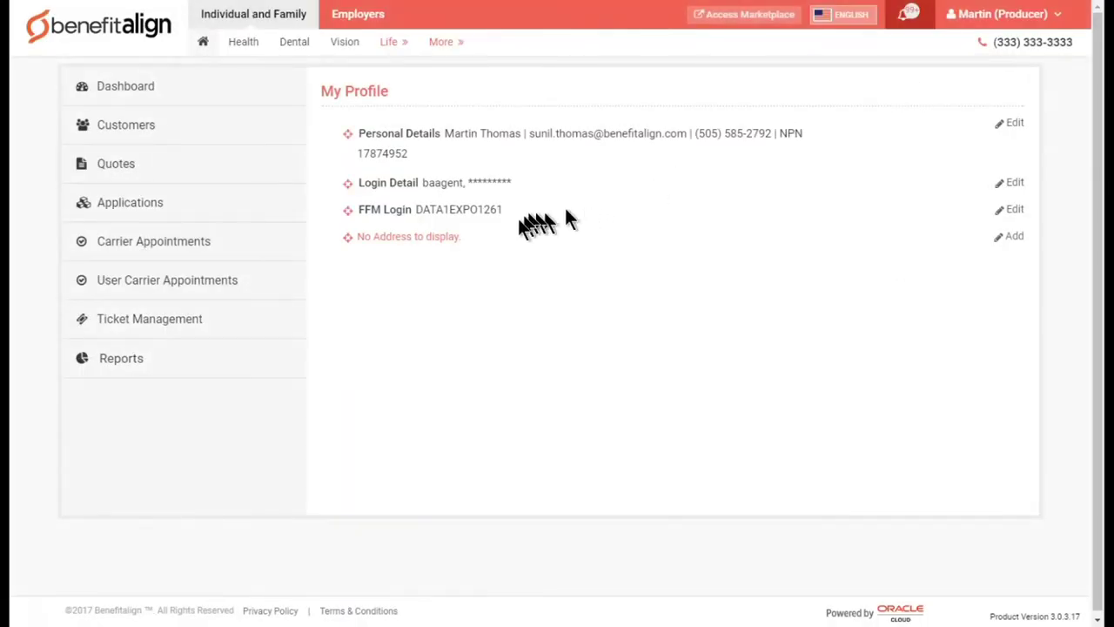
{"action": "left_click", "coordinate": [762, 17]}
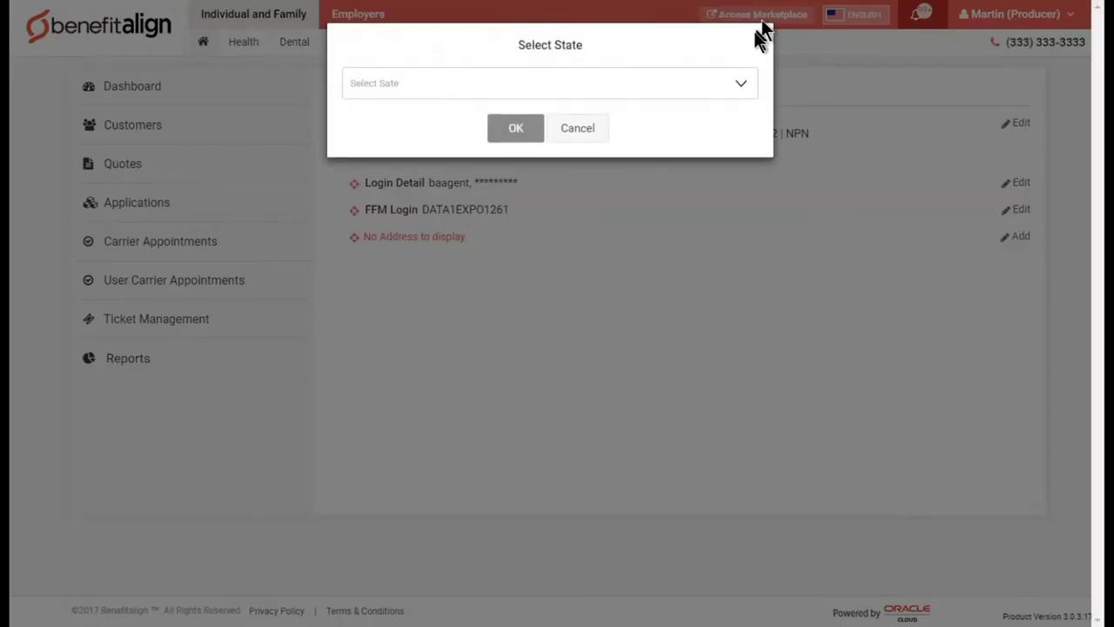
- Choose New Mexico as the Marketplace state and confirm it
{"action": "left_click", "coordinate": [742, 79]}
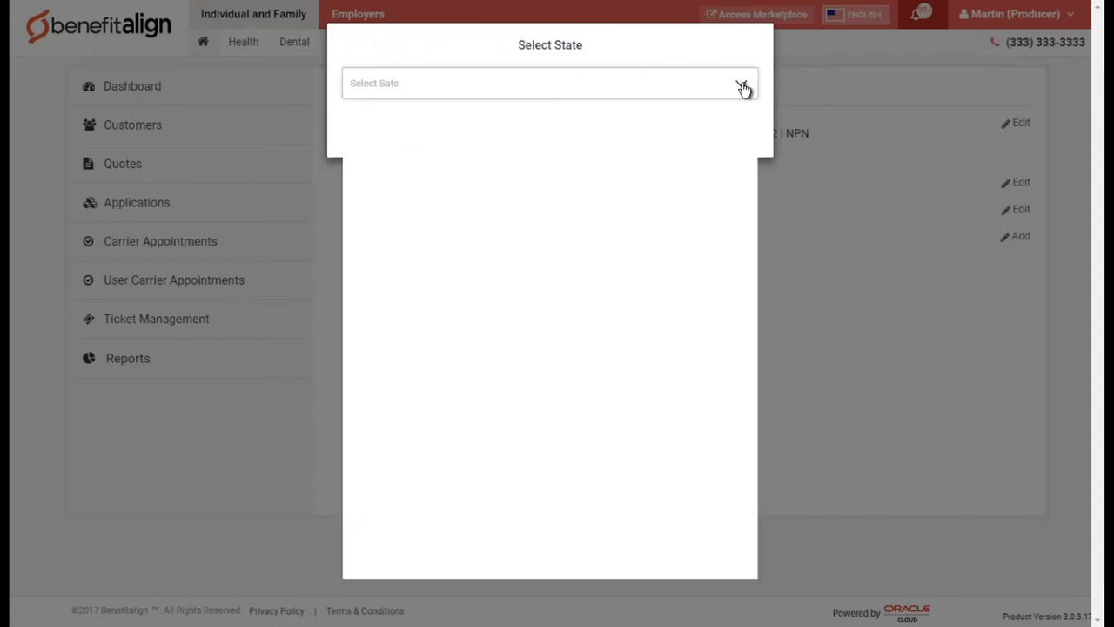
{"action": "left_click_drag", "start_coordinate": [754, 154], "coordinate": [747, 316]}
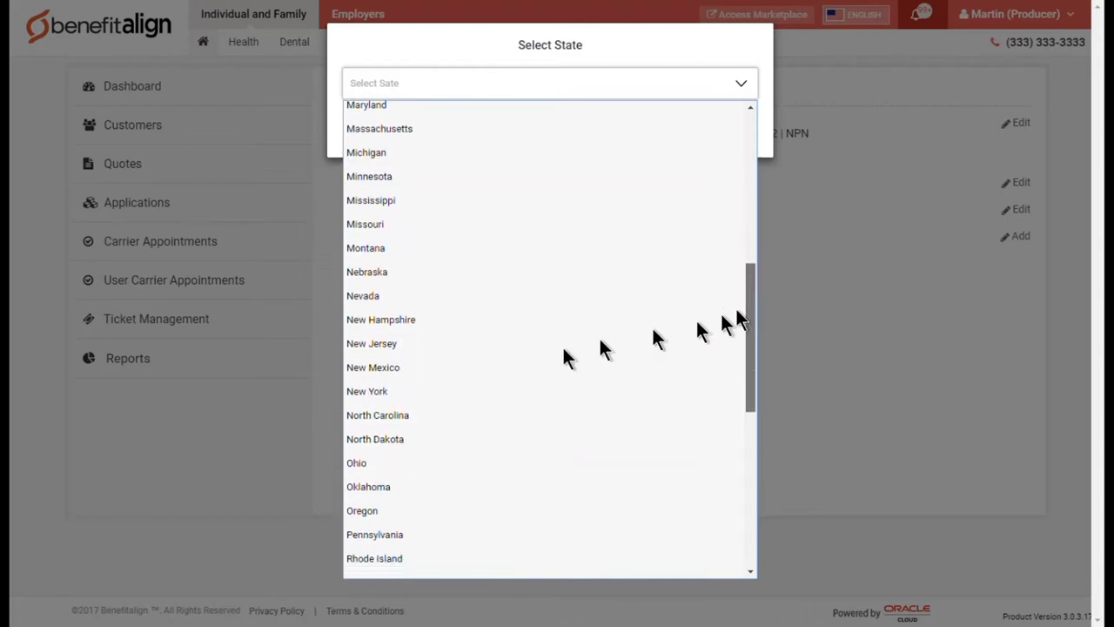
{"action": "left_click", "coordinate": [390, 367]}
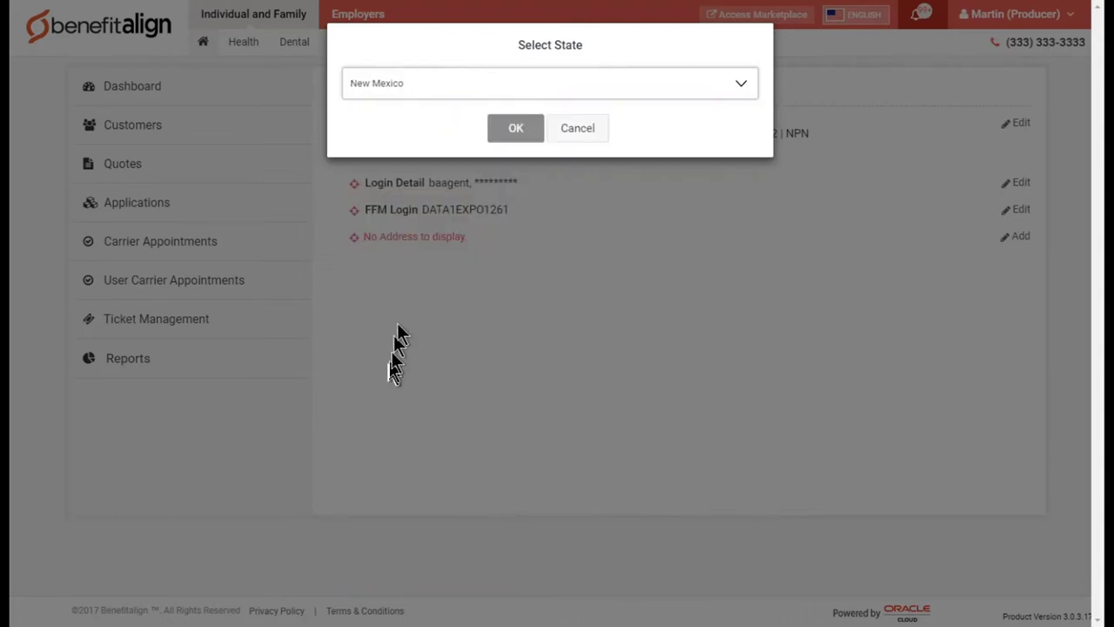
{"action": "left_click", "coordinate": [516, 130]}
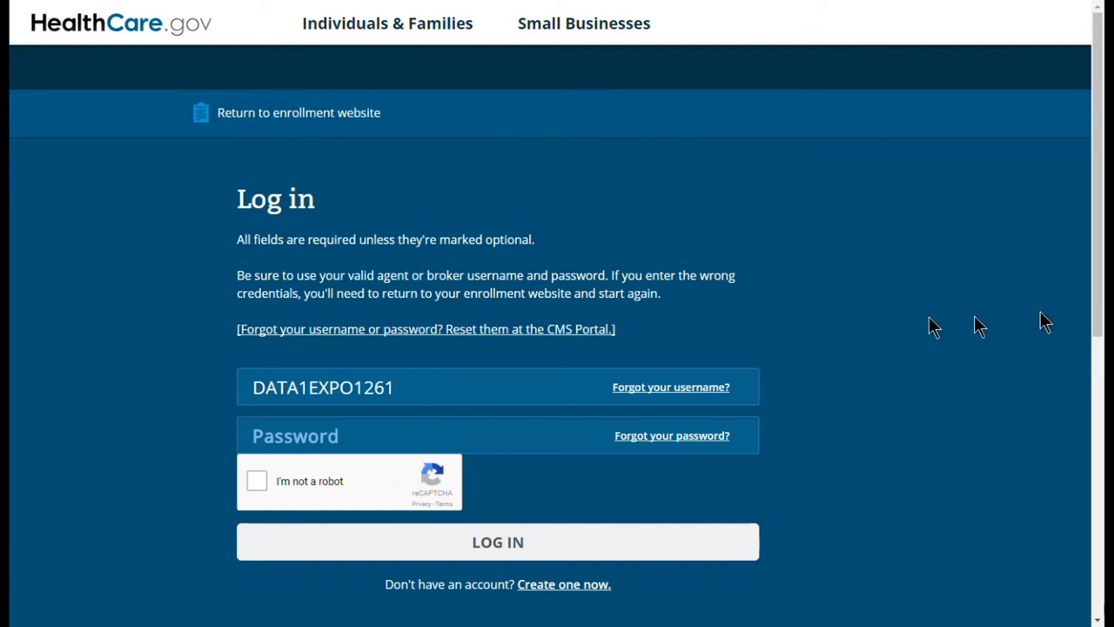
- Enter the agent password, pass the bus image check, and log in to HealthCare.gov
{"action": "left_click", "coordinate": [312, 437]}
{"action": "type", "text": "********"}
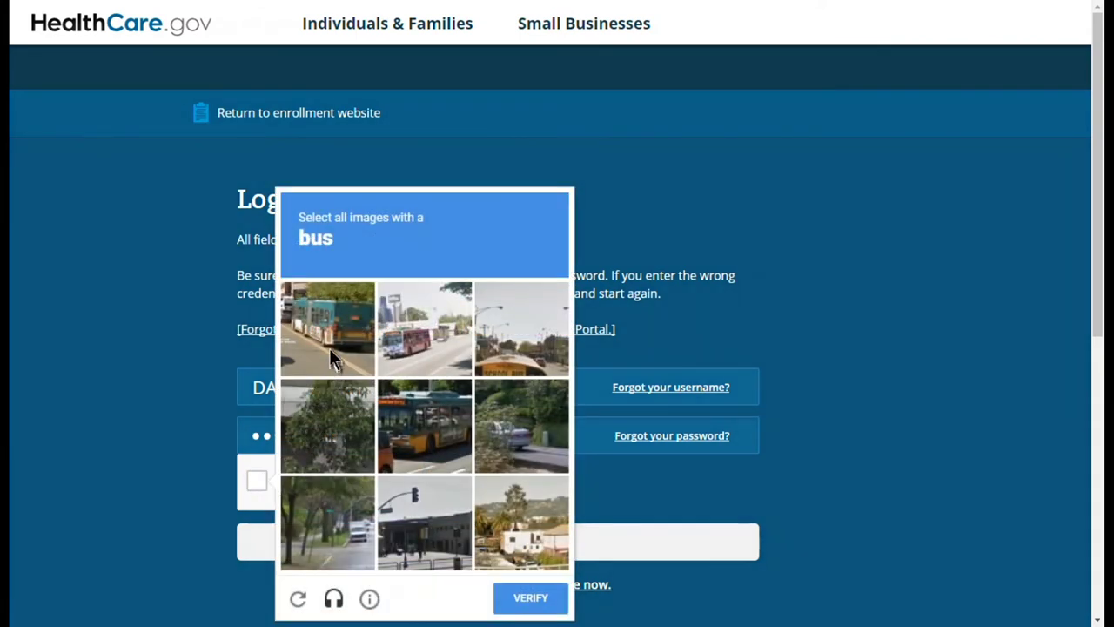
{"action": "left_click", "coordinate": [329, 349]}
{"action": "left_click", "coordinate": [388, 349]}
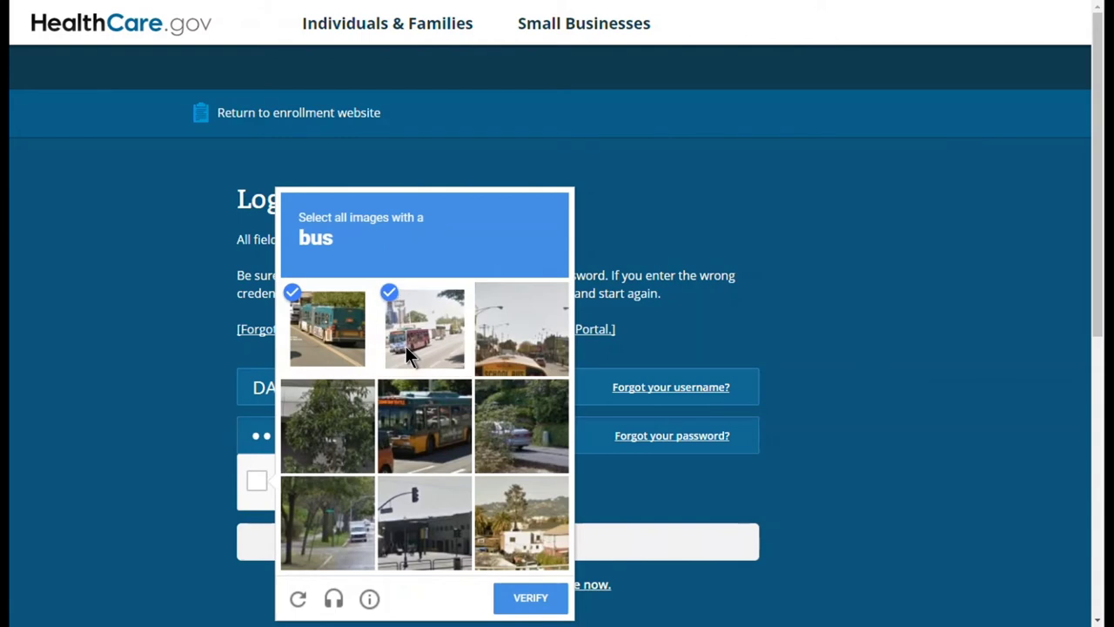
{"action": "left_click", "coordinate": [505, 357]}
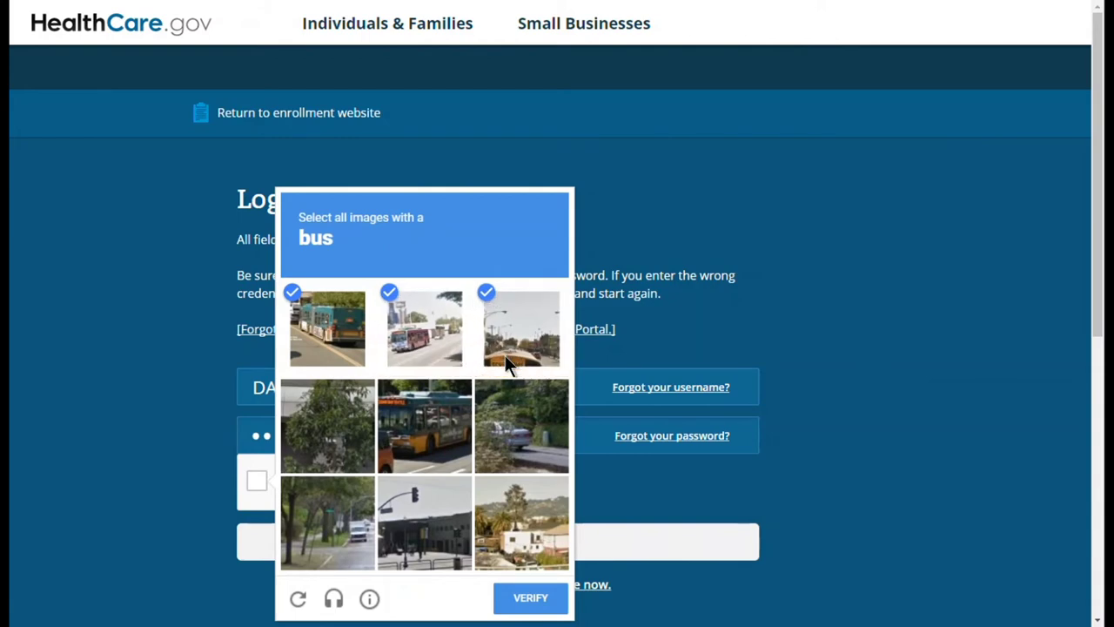
{"action": "left_click", "coordinate": [433, 446]}
{"action": "left_click", "coordinate": [510, 600]}
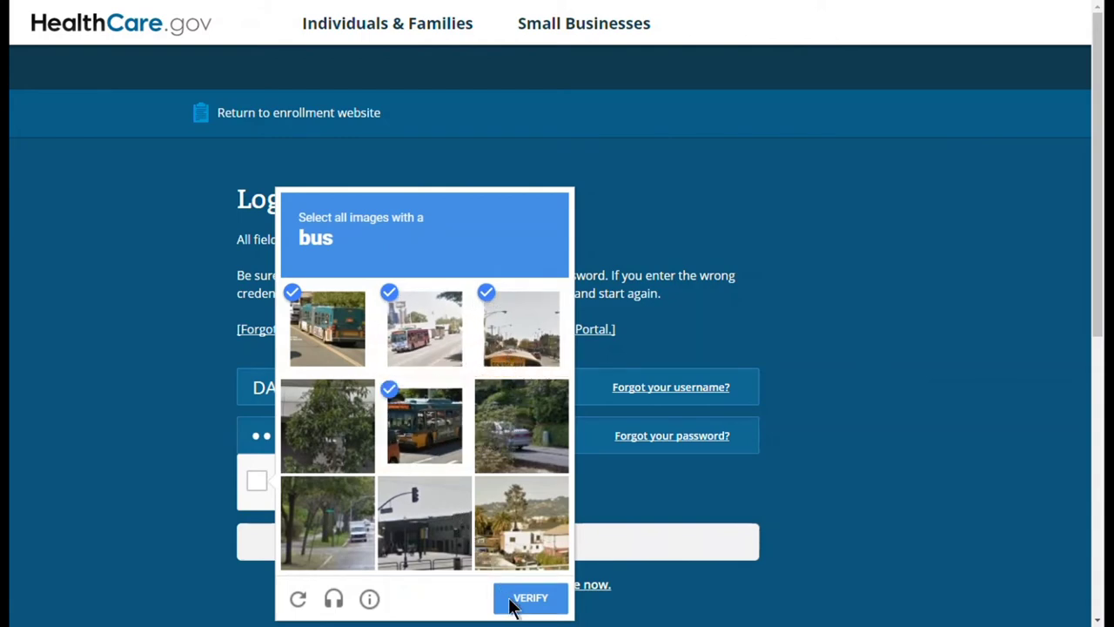
{"action": "left_click", "coordinate": [522, 557]}
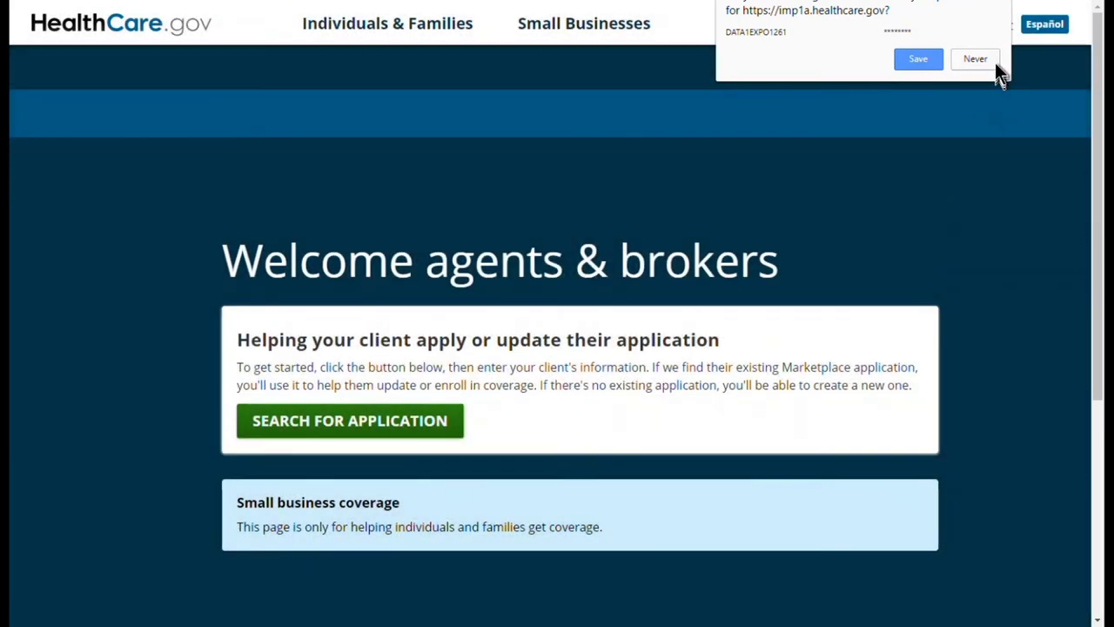
- Dismiss the password-save prompt and enter the client's name and 01/01/1990 birth date
{"action": "left_click", "coordinate": [976, 61]}
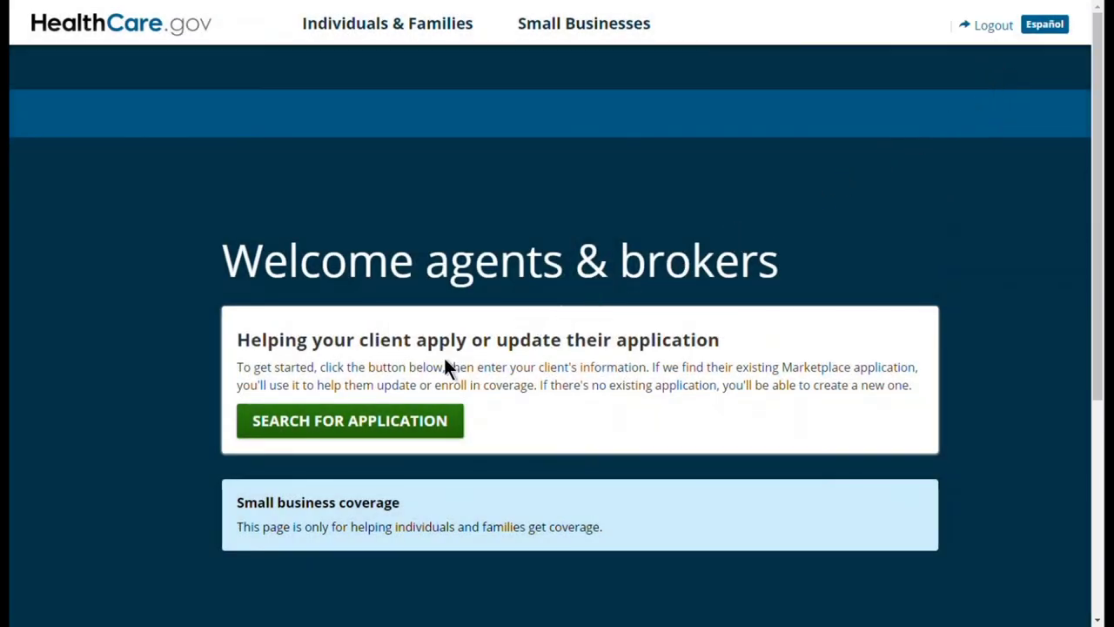
{"action": "left_click", "coordinate": [417, 423]}
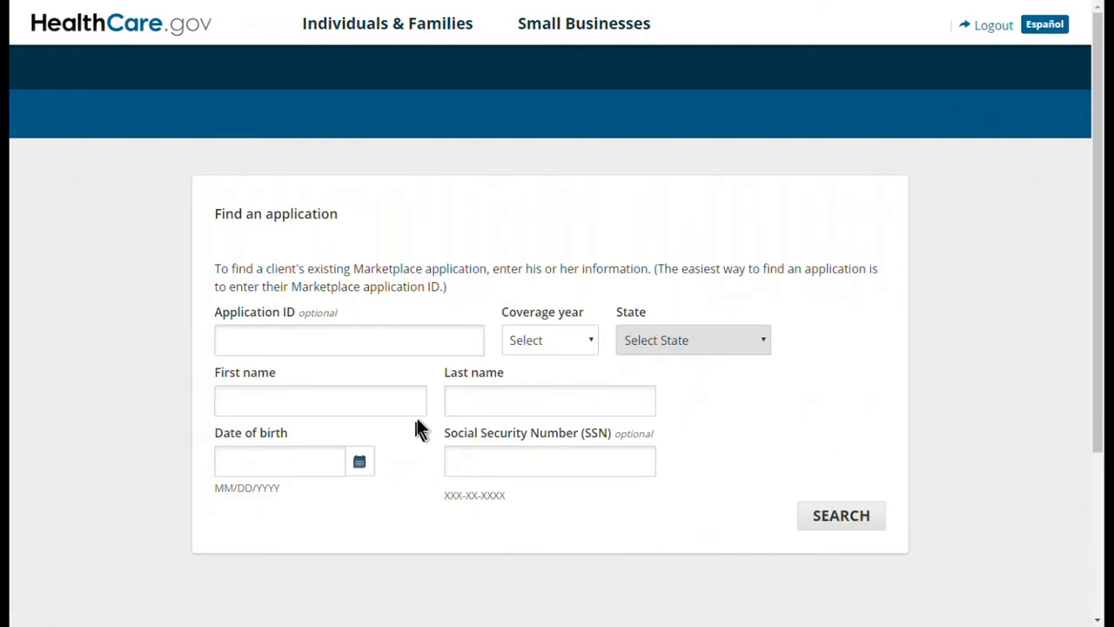
{"action": "left_click", "coordinate": [381, 408]}
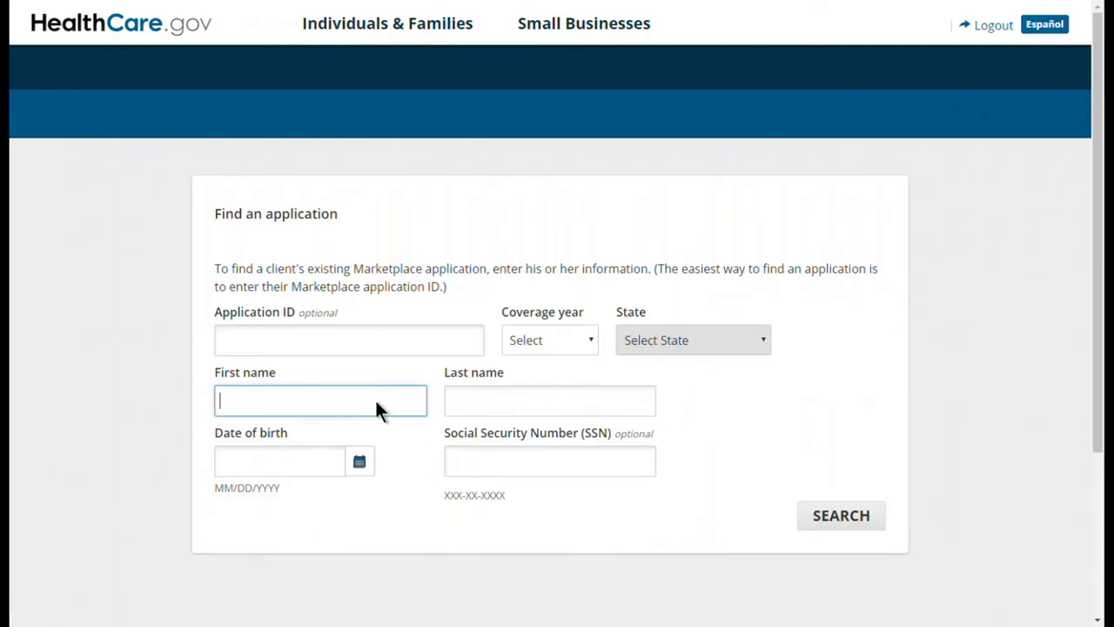
{"action": "left_click", "coordinate": [496, 405]}
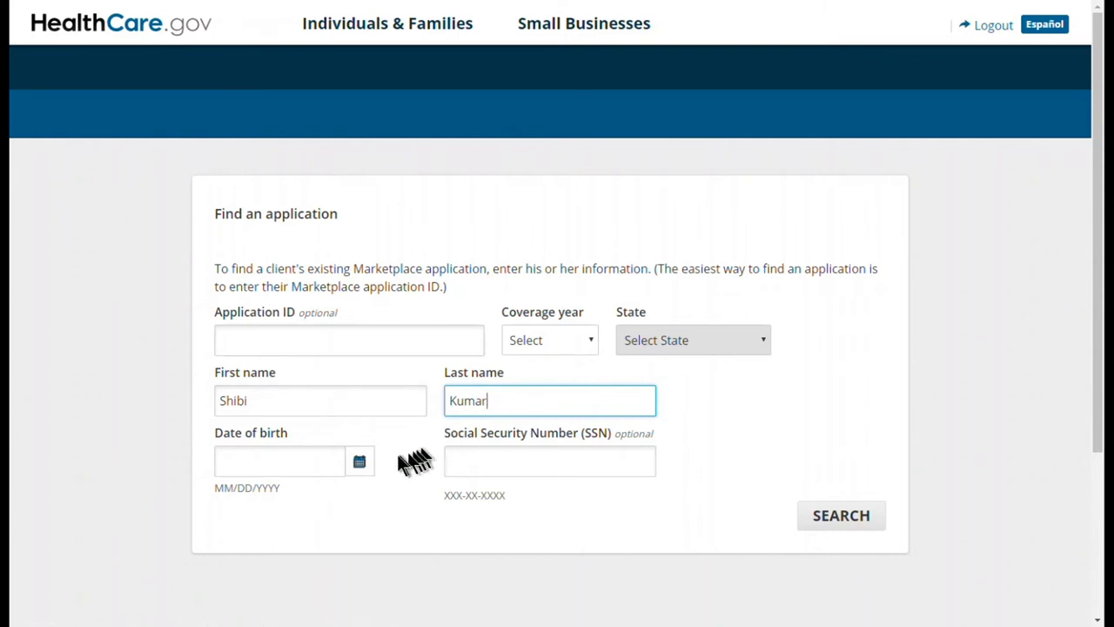
{"action": "left_click", "coordinate": [312, 463]}
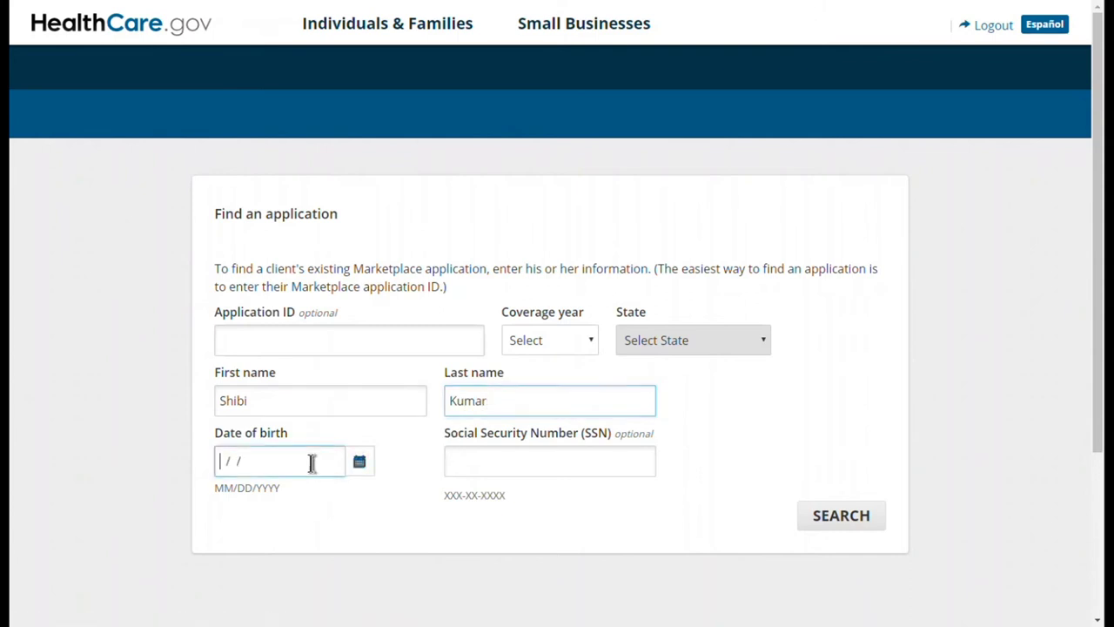
{"action": "type", "text": "01/01/1990"}
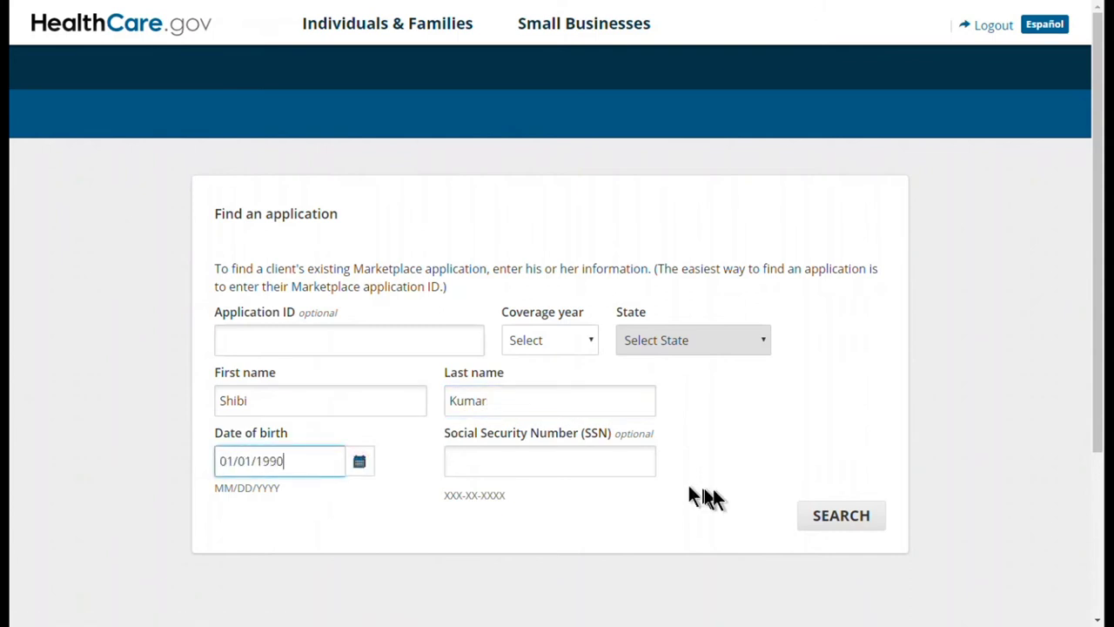
- Search applications with coverage year 2017 and state NM
{"action": "left_click", "coordinate": [579, 342]}
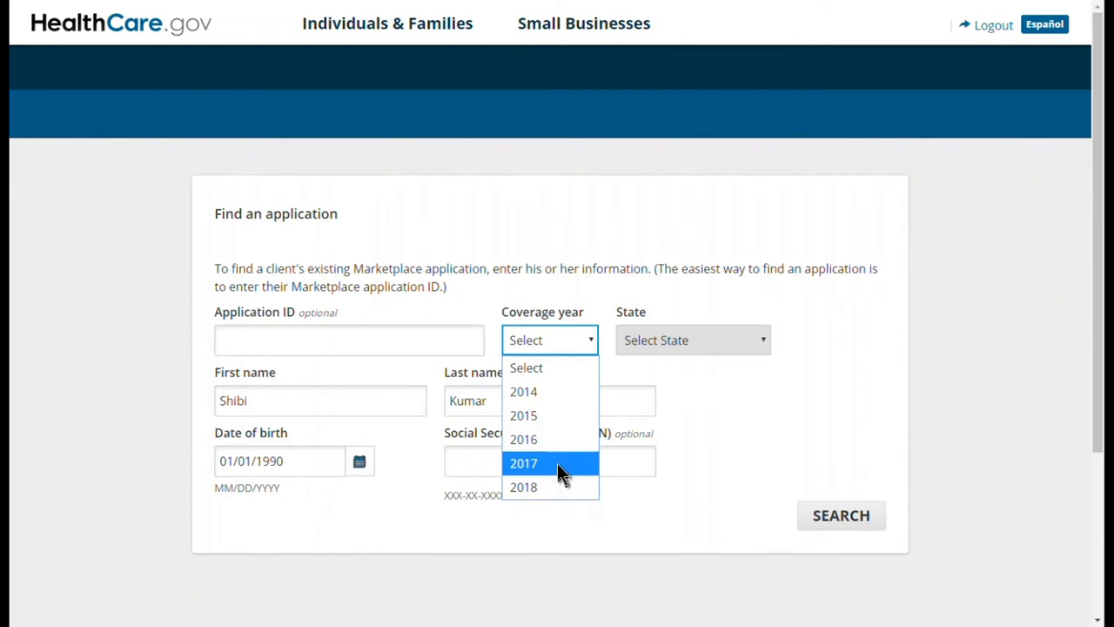
{"action": "left_click", "coordinate": [557, 463]}
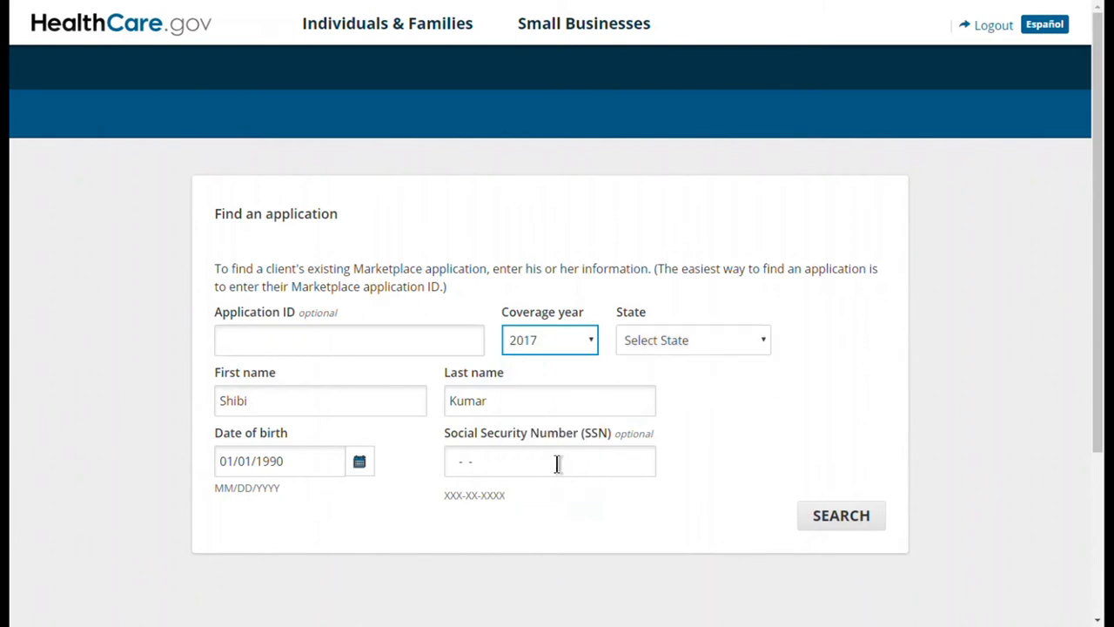
{"action": "left_click", "coordinate": [763, 347]}
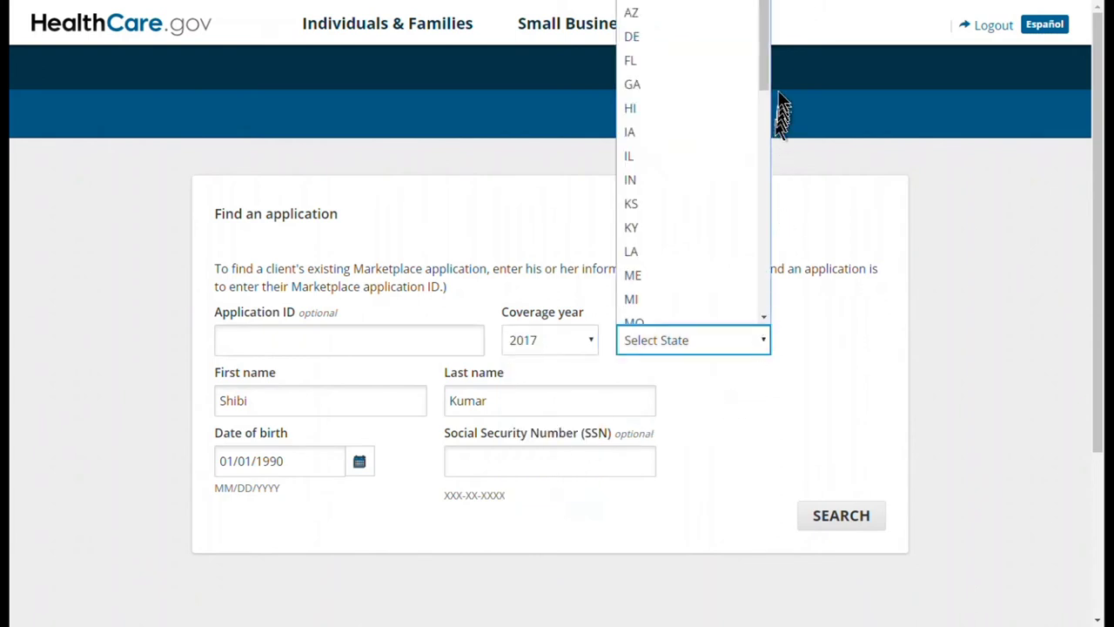
{"action": "left_click_drag", "start_coordinate": [767, 79], "coordinate": [768, 188]}
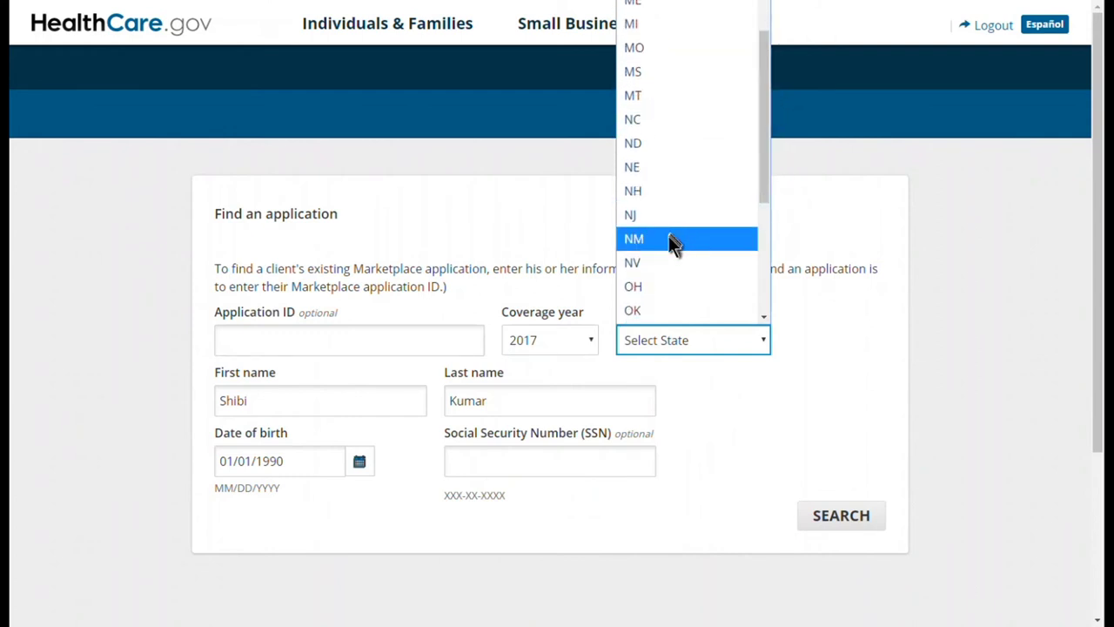
{"action": "left_click", "coordinate": [670, 241]}
{"action": "left_click", "coordinate": [813, 515]}
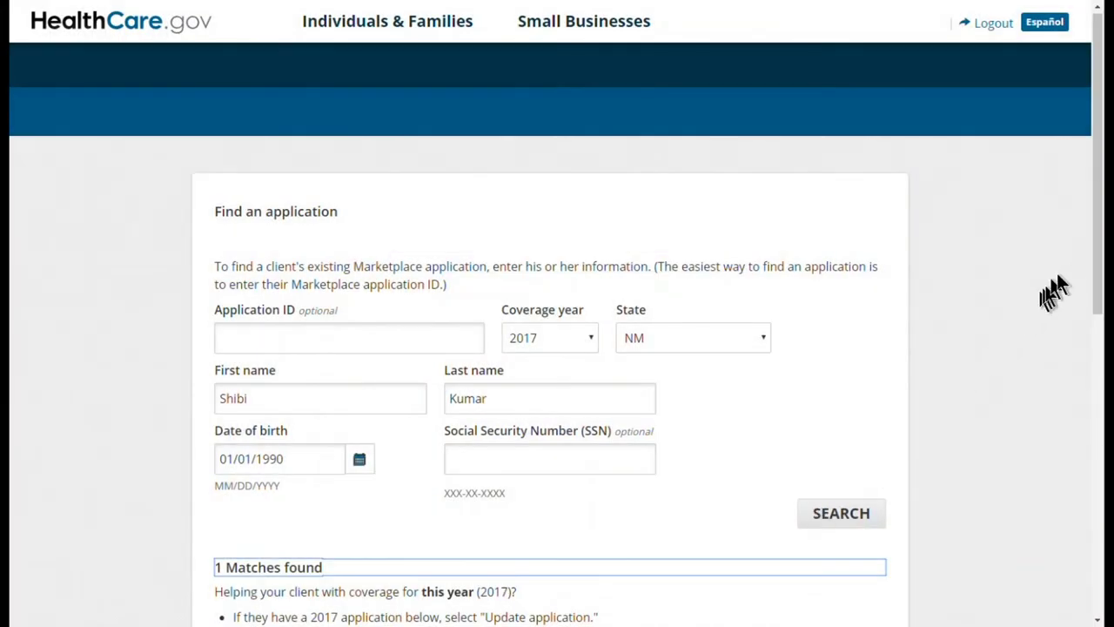
{"action": "mouse_move", "coordinate": [1090, 270]}
{"action": "left_mouse_down"}
{"action": "mouse_move", "coordinate": [1098, 364]}
{"action": "mouse_move", "coordinate": [1080, 457]}
{"action": "left_mouse_up"}
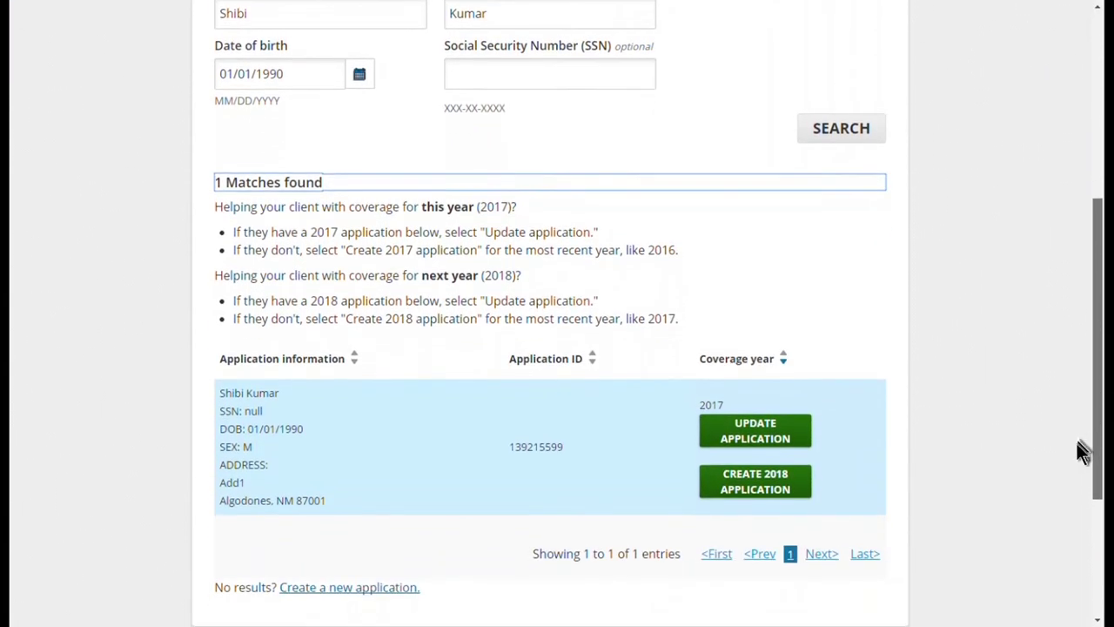
{"action": "scroll", "coordinate": [1077, 461], "scroll_direction": "down", "scroll_amount": 1}
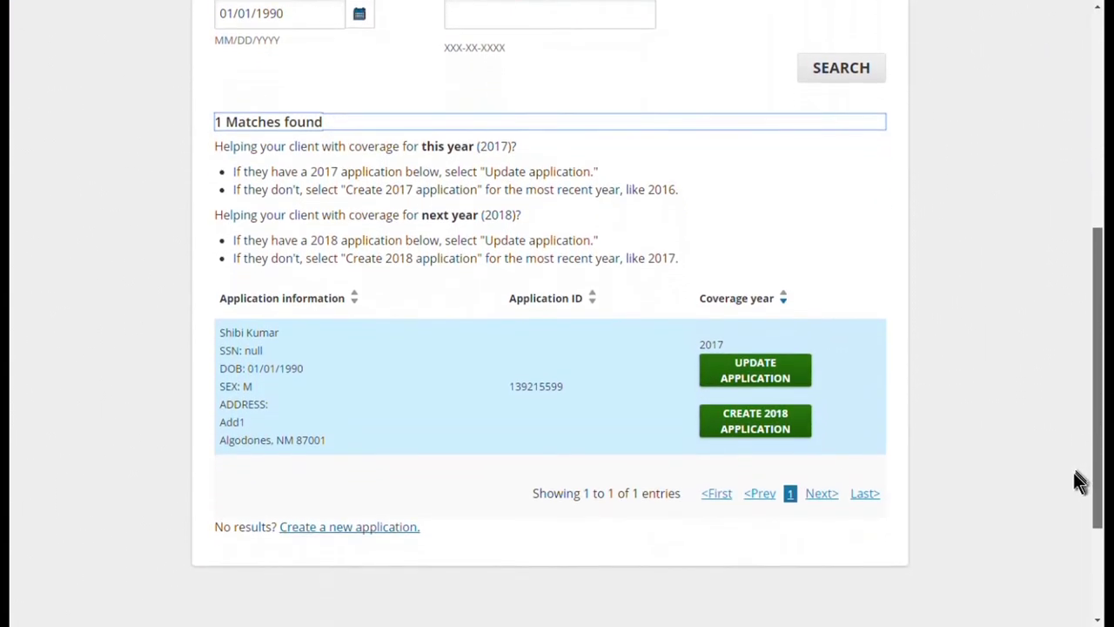
{"action": "left_click", "coordinate": [764, 370]}
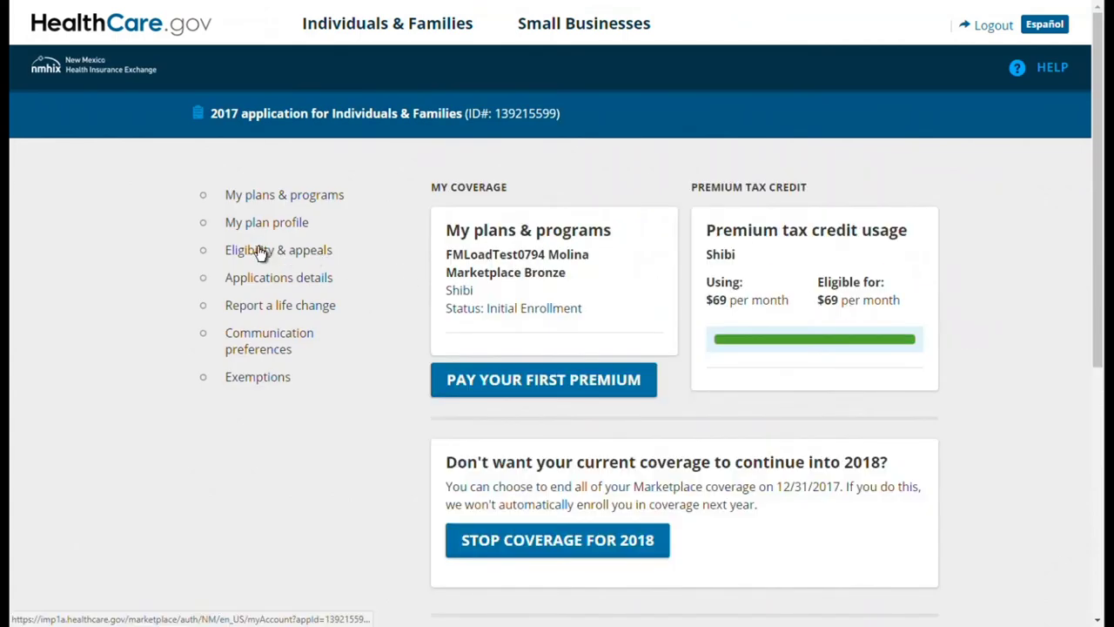
- Download the eligibility notice PDF from Eligibility & appeals and return to BenefitAlign
{"action": "left_click", "coordinate": [258, 252]}
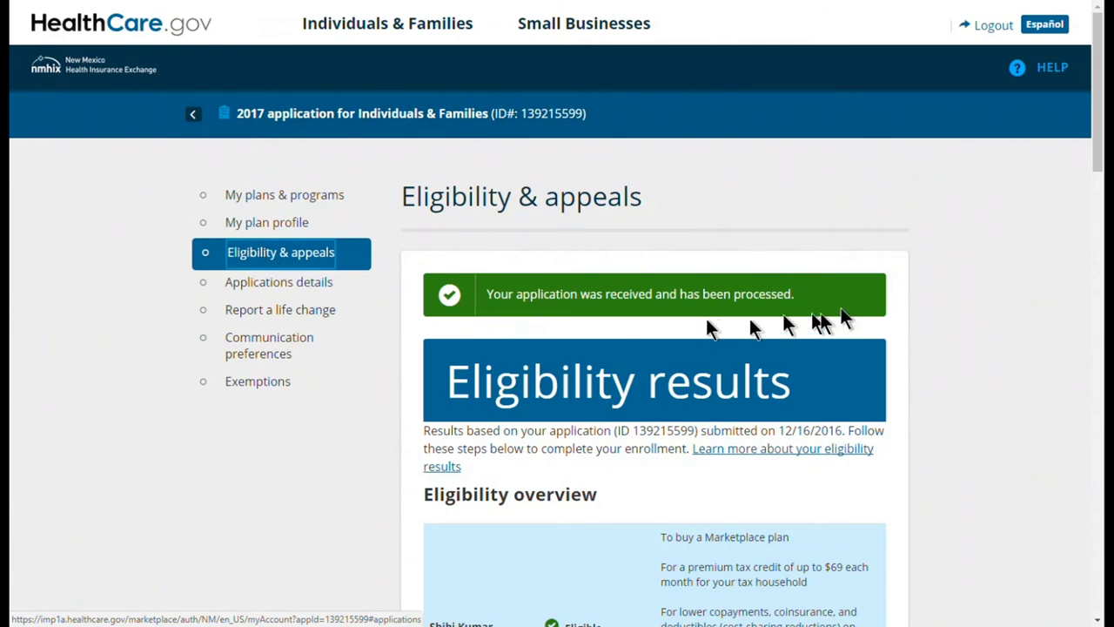
{"action": "left_click_drag", "start_coordinate": [1098, 152], "coordinate": [1079, 313]}
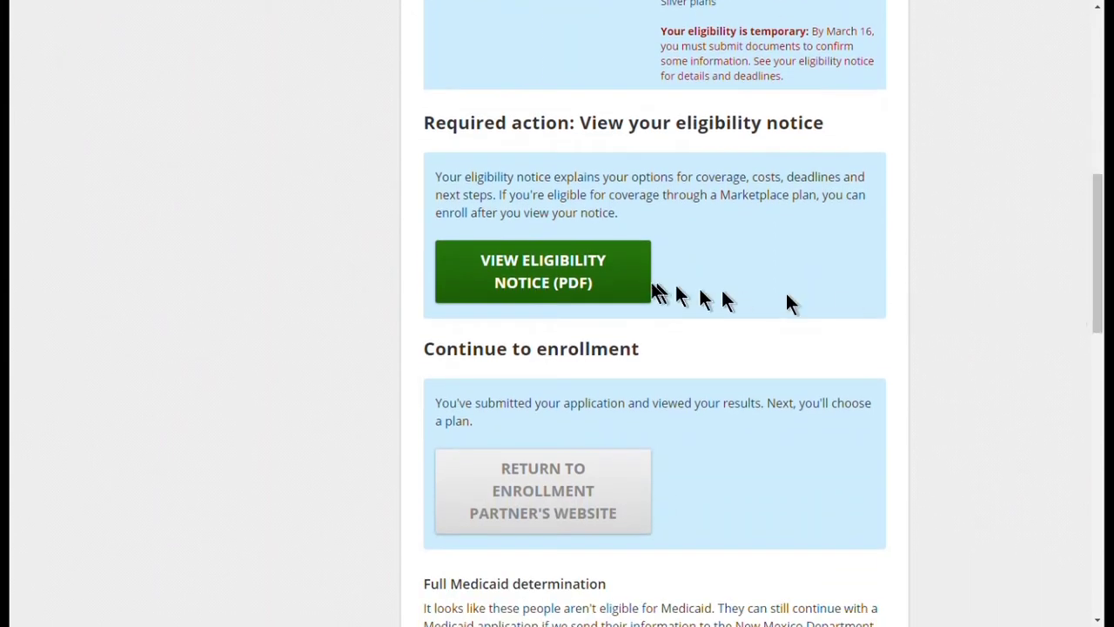
{"action": "left_click", "coordinate": [619, 286]}
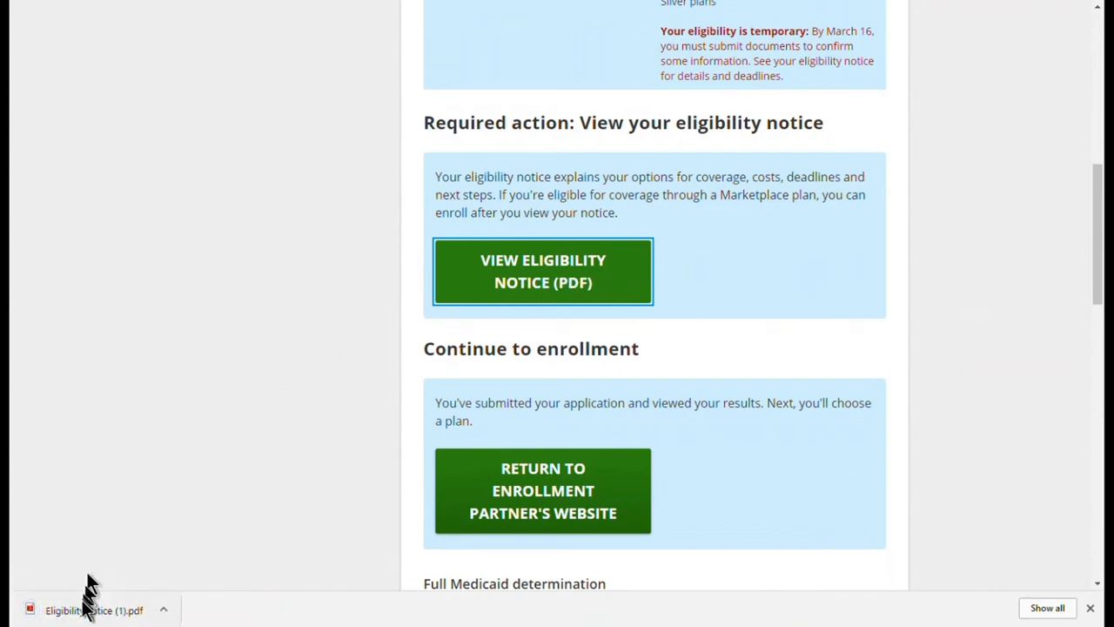
{"action": "left_click", "coordinate": [631, 508]}
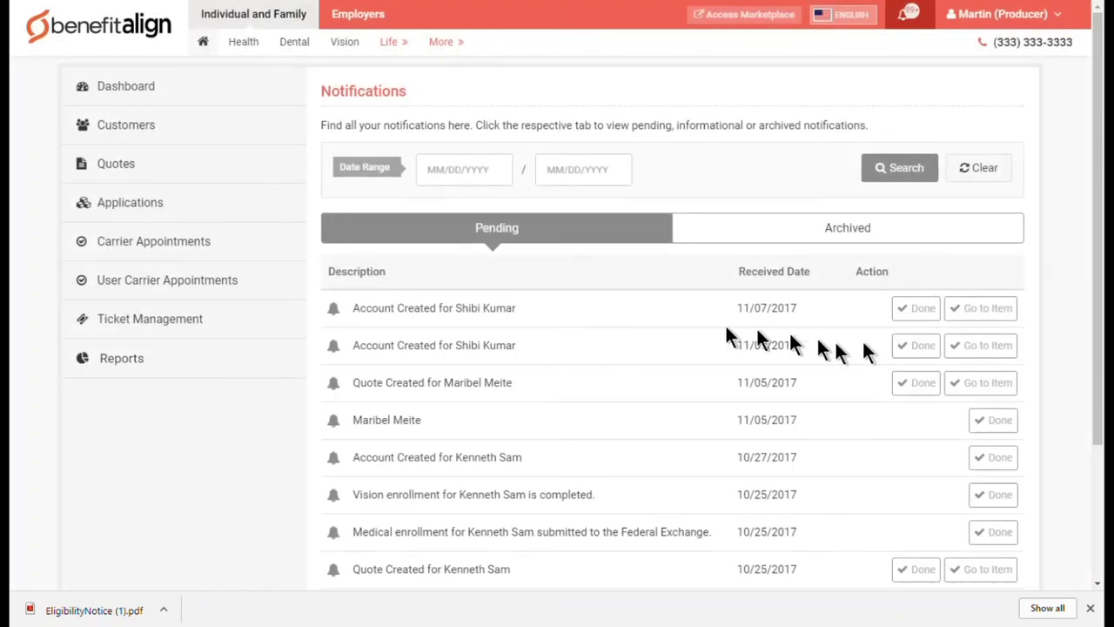
- Open customer 80542's record from the Account Created notification and start a new quote
{"action": "left_click", "coordinate": [983, 316]}
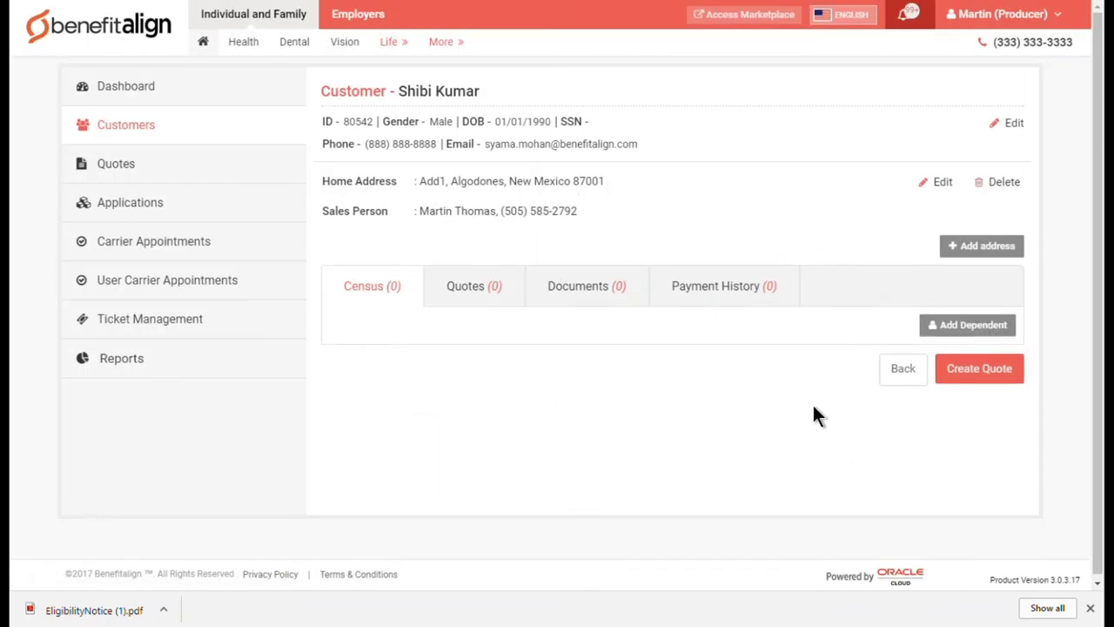
{"action": "left_click", "coordinate": [977, 376]}
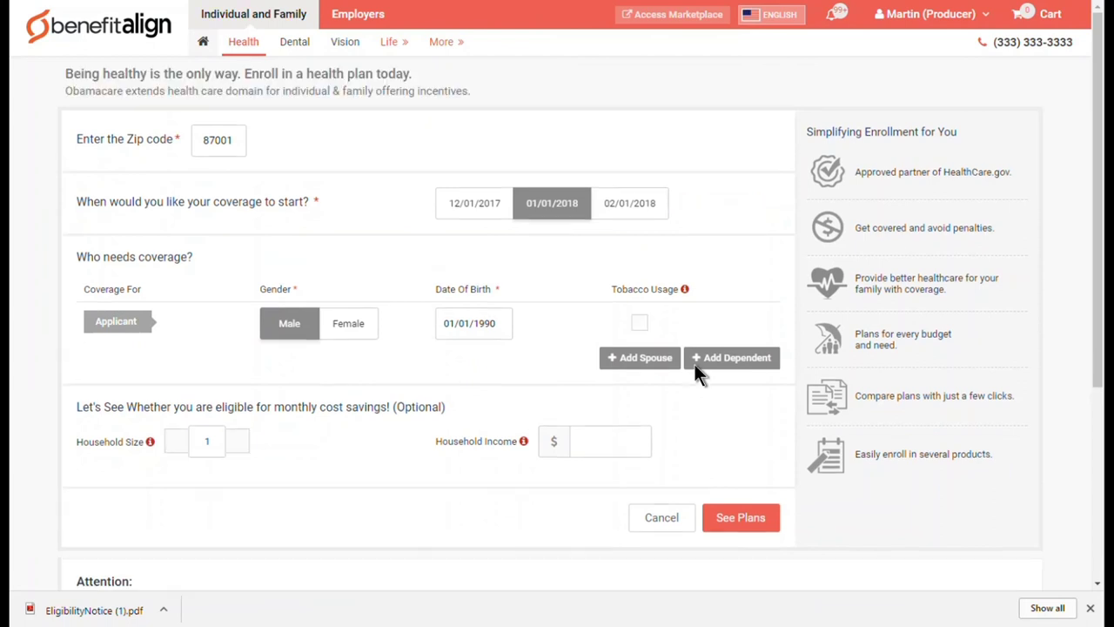
- Enter a household income of 22000 and request the matching health plans
{"action": "left_click", "coordinate": [597, 440]}
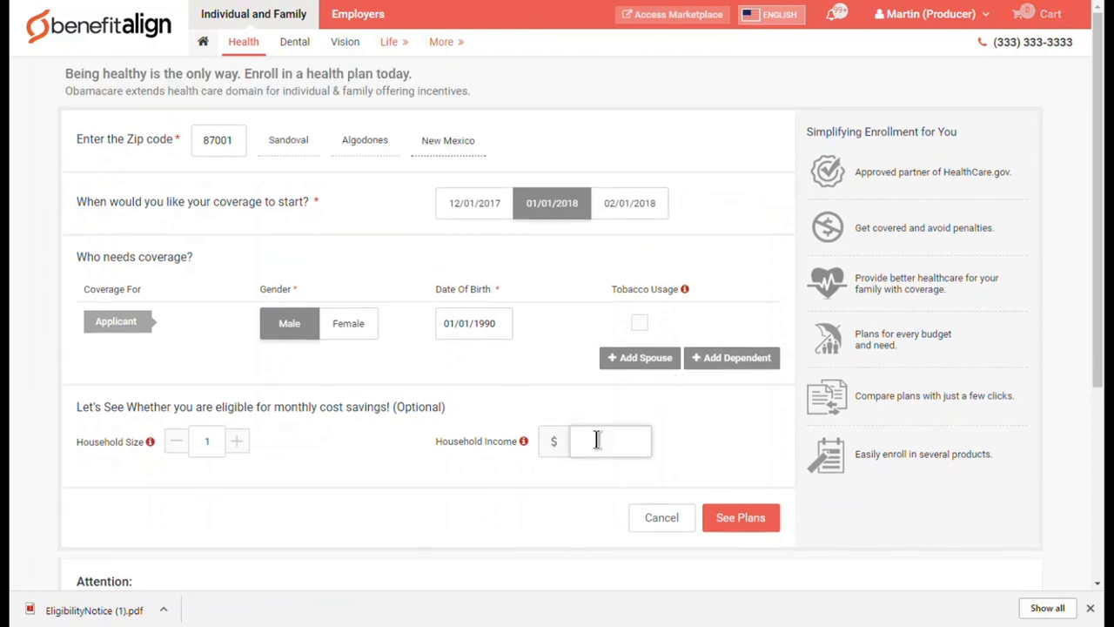
{"action": "type", "text": "220000"}
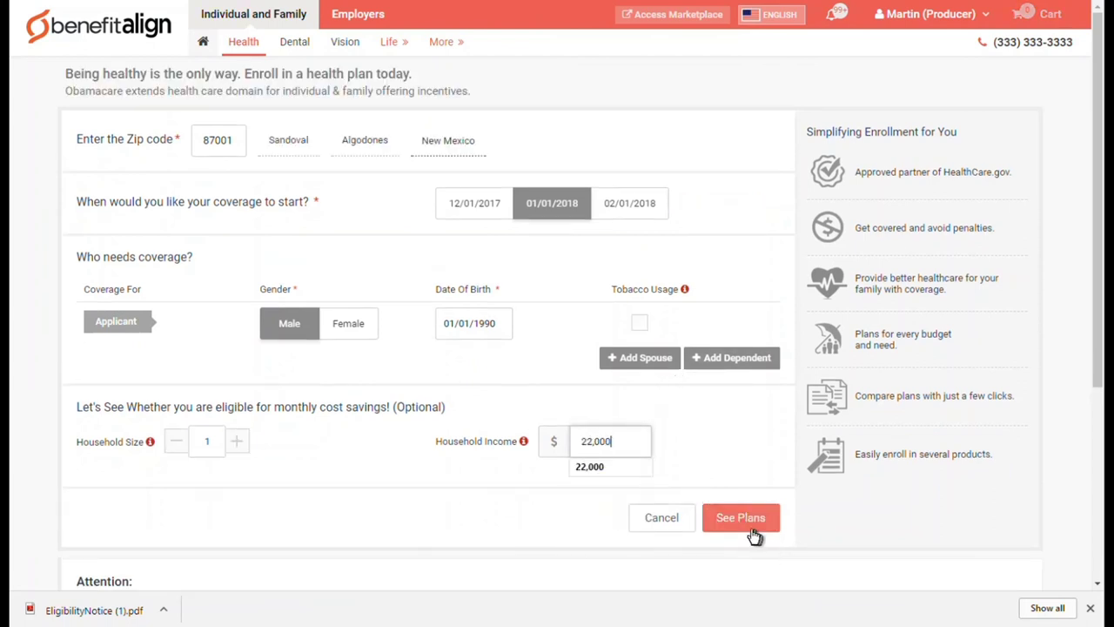
{"action": "left_click", "coordinate": [750, 533]}
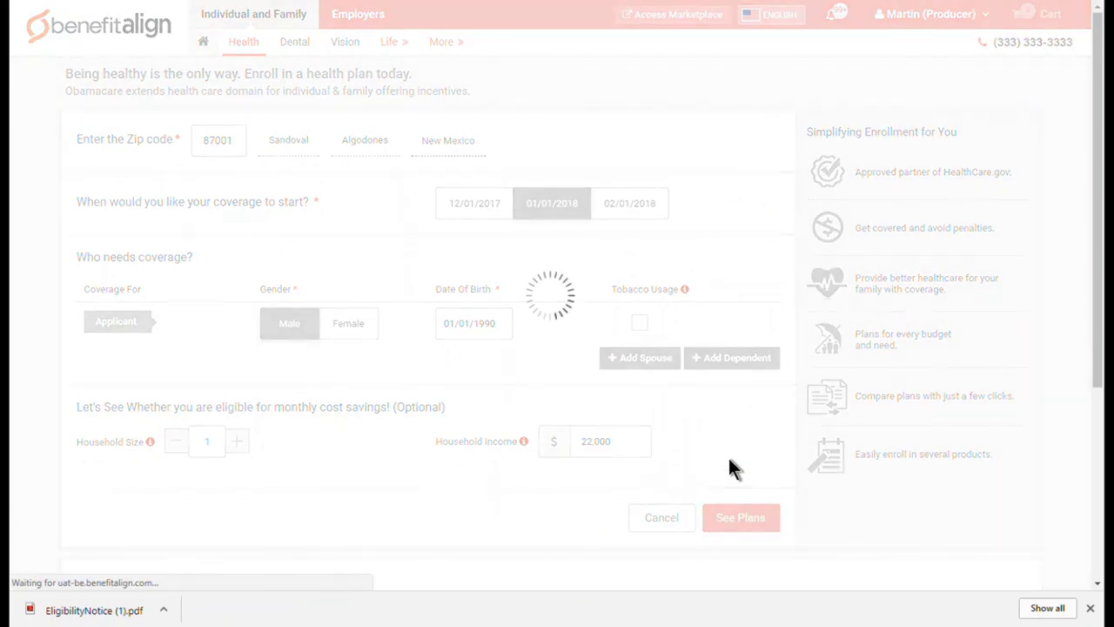